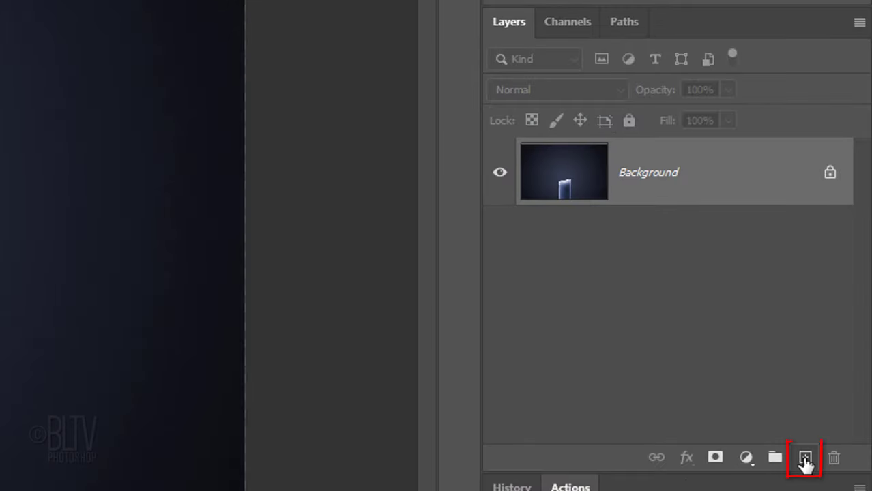
Add an empty layer above the candle and set the Brush Tool flow to 40%
left_click(805, 458)
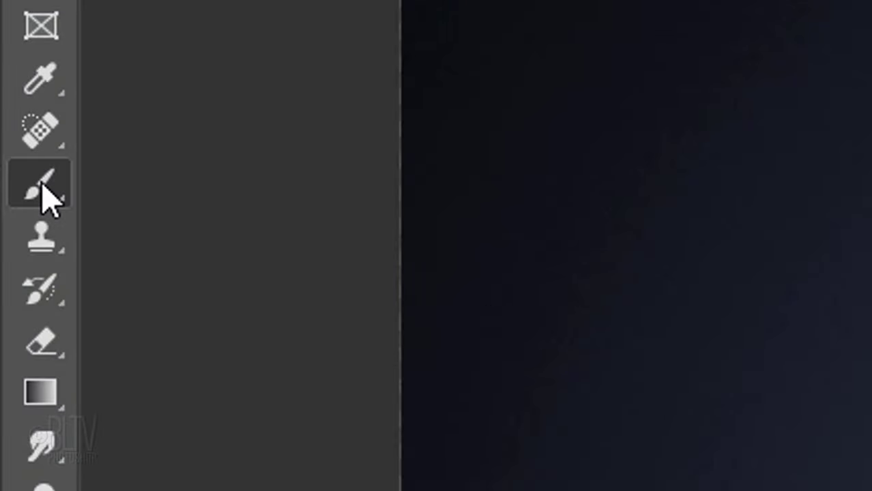
right_click(41, 182)
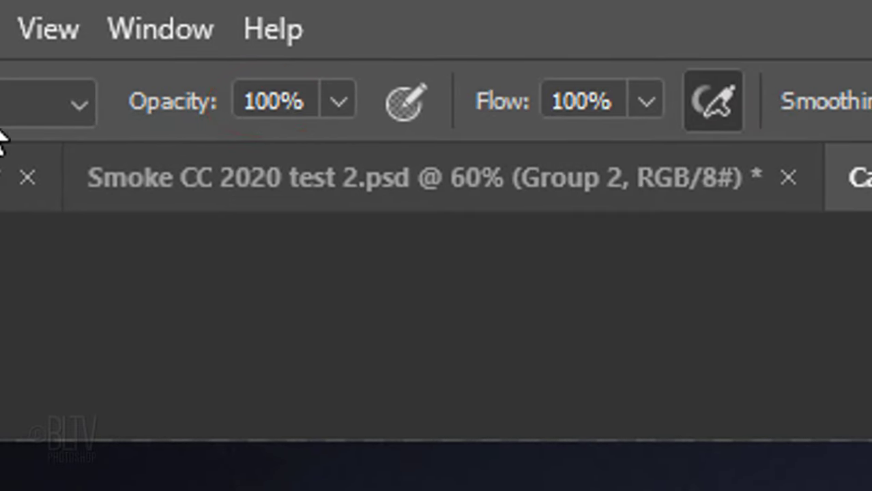
left_click_drag(607, 89, 416, 85)
type("40")
key("Return")
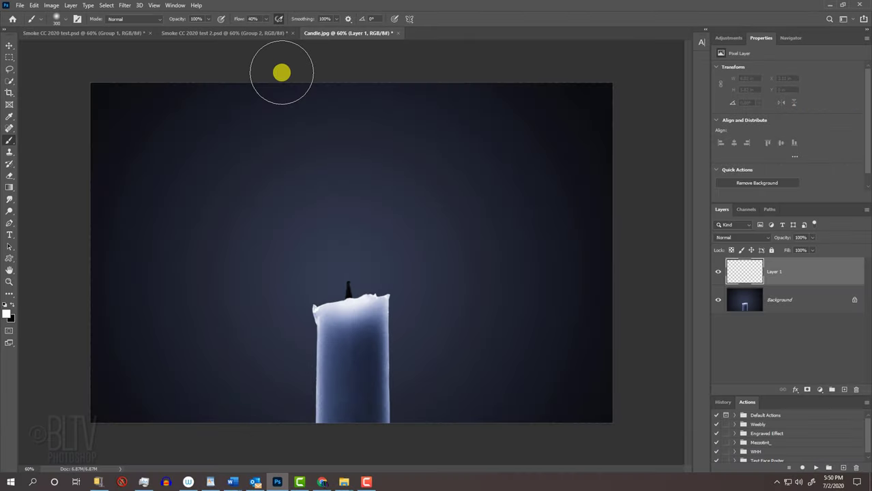
Paint a soft white test stroke near the top, then set brush smoothing to 100%
mouse_move(283, 72)
left_mouse_down()
mouse_move(393, 107)
mouse_move(422, 147)
mouse_move(398, 189)
mouse_move(352, 211)
mouse_move(340, 234)
mouse_move(347, 278)
left_mouse_up()
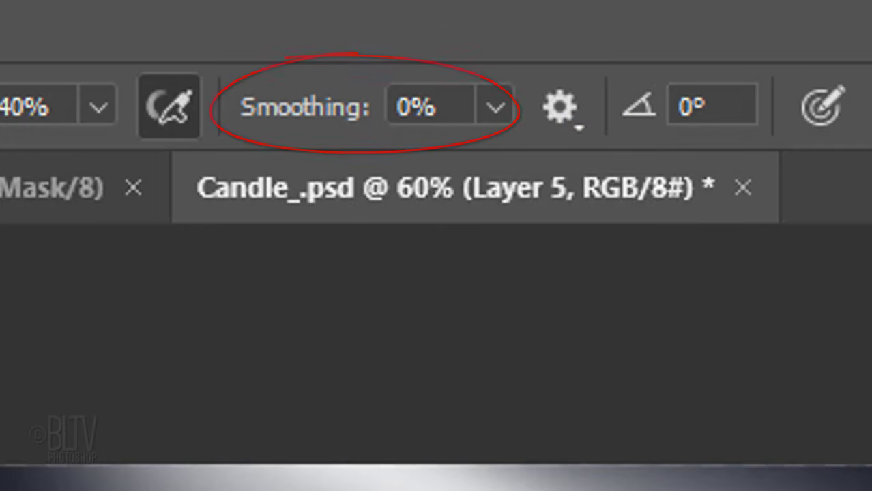
left_click(436, 102)
type("100")
key("Return")
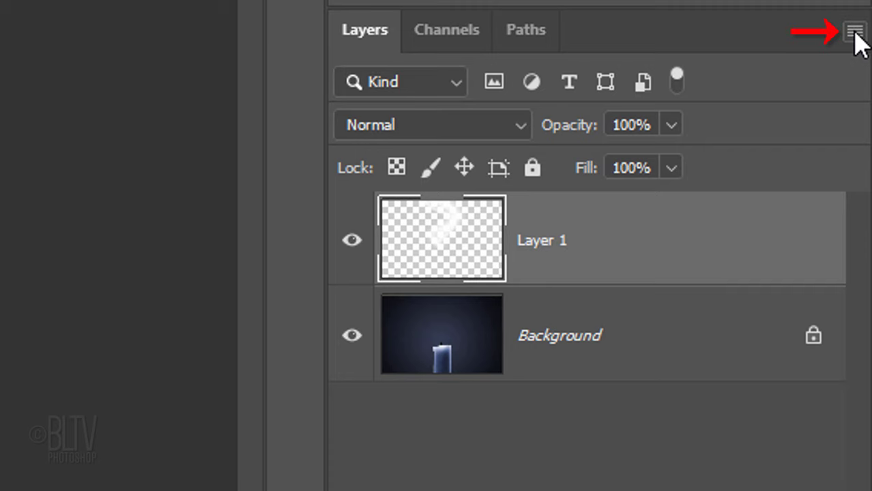
Convert Layer 1 to a smart object and apply a Maximum filter with 12.9 px radius
left_click(854, 33)
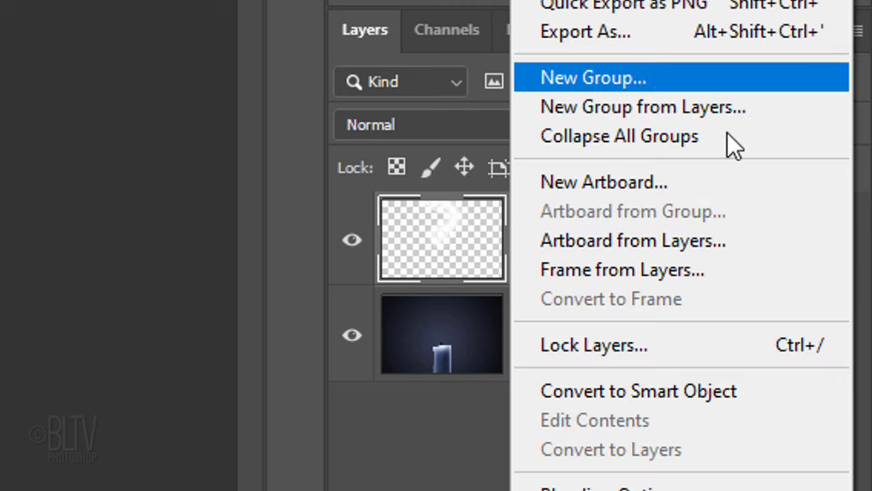
left_click(603, 392)
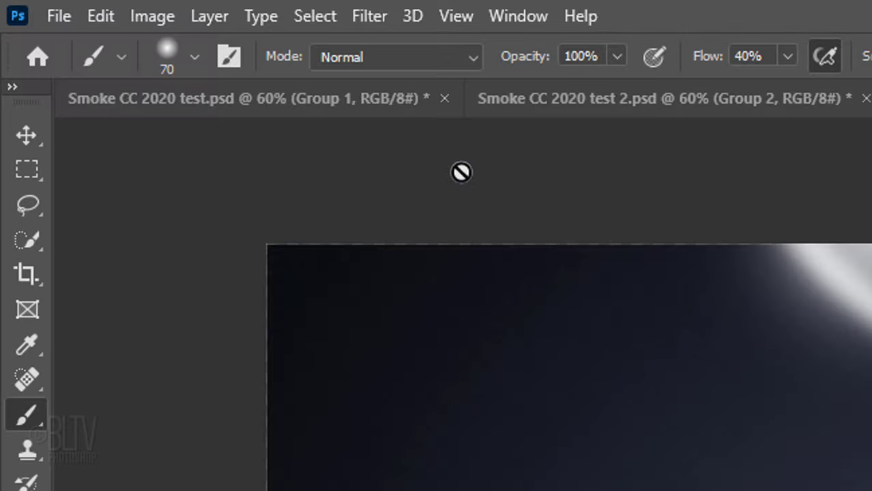
left_click(372, 17)
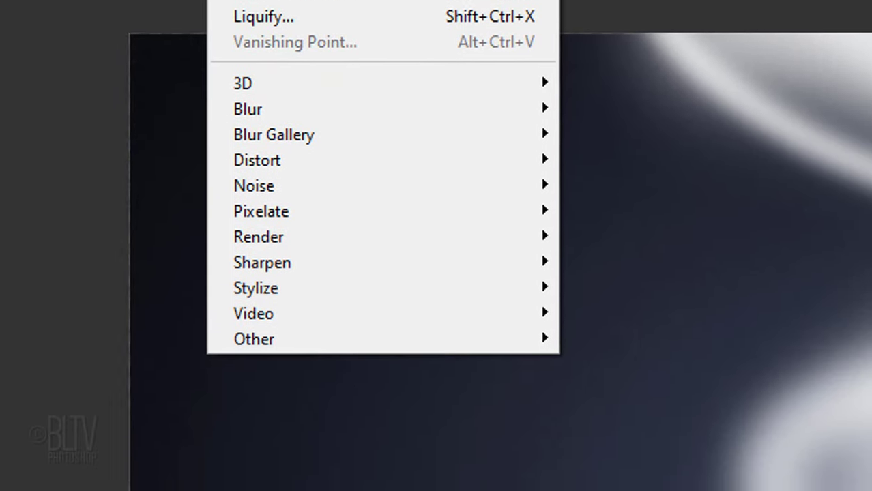
mouse_move(234, 303)
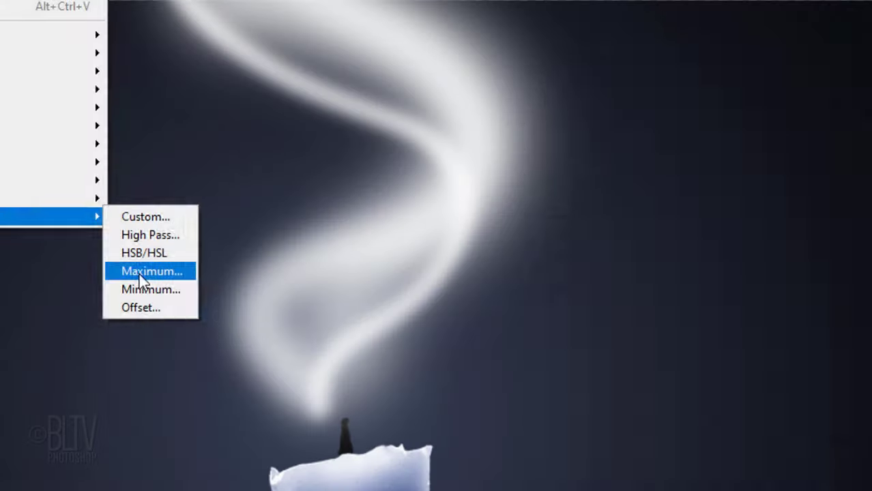
left_click(581, 385)
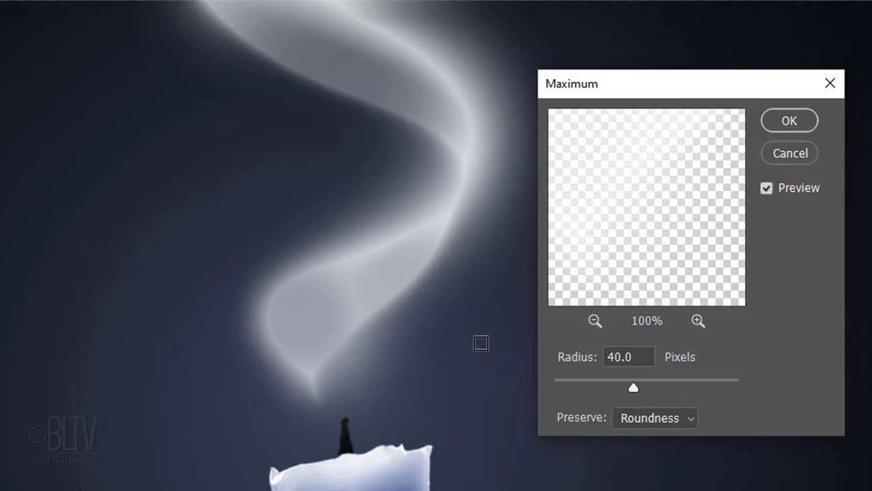
left_click_drag(631, 384, 651, 384)
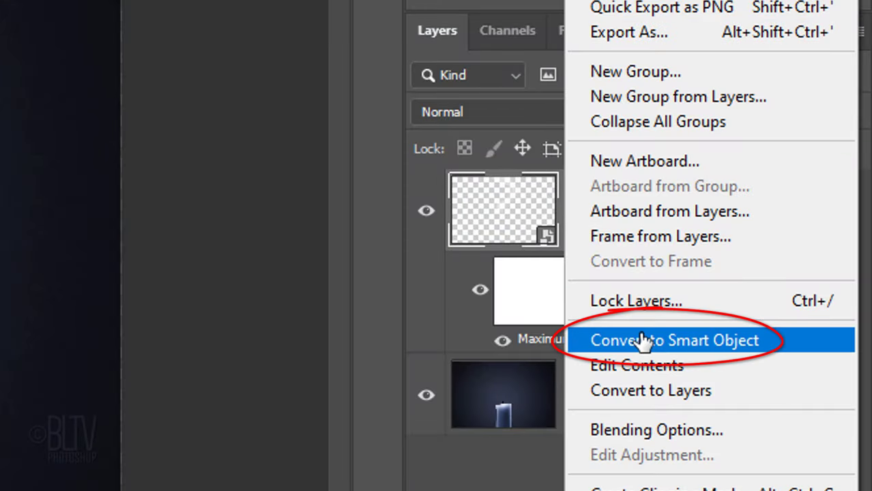
Convert the filtered Layer 1 into a smart object and start a Warp transform on it
left_click(642, 339)
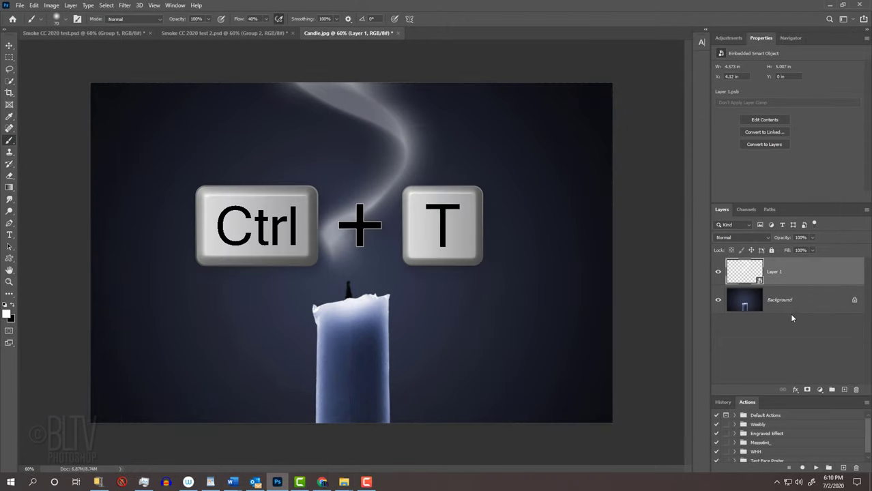
key("ctrl+t")
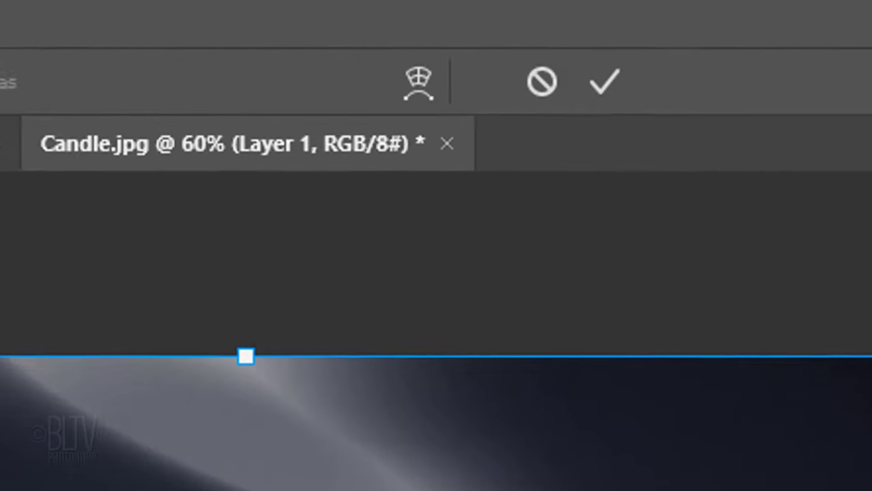
left_click(418, 83)
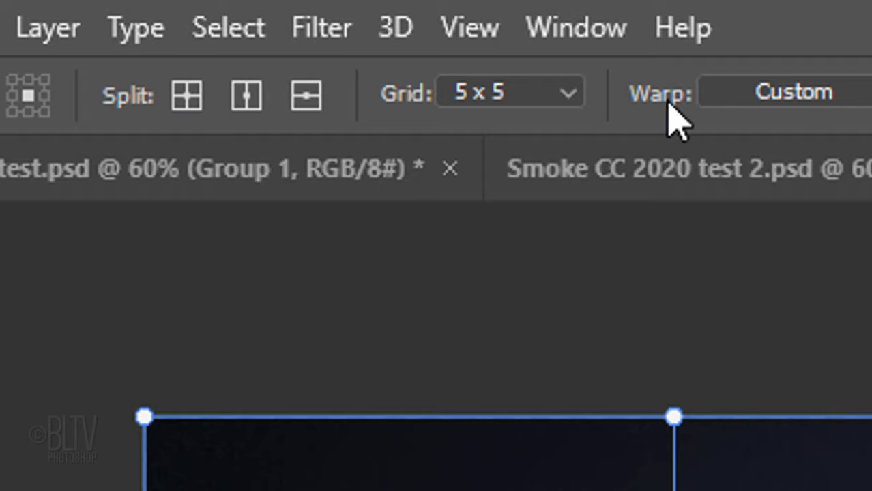
On a 5 x 5 warp grid, raise the top-centre point and pull the top-left point outward, then commit
left_click(564, 92)
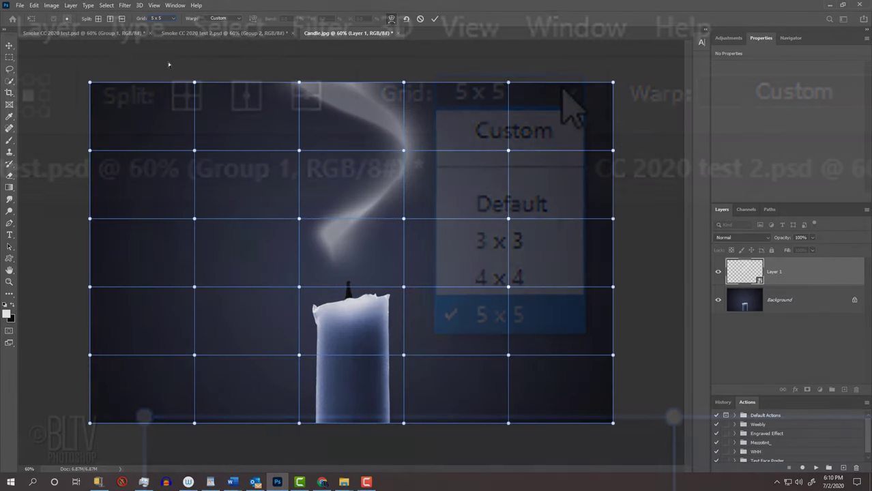
left_click(544, 315)
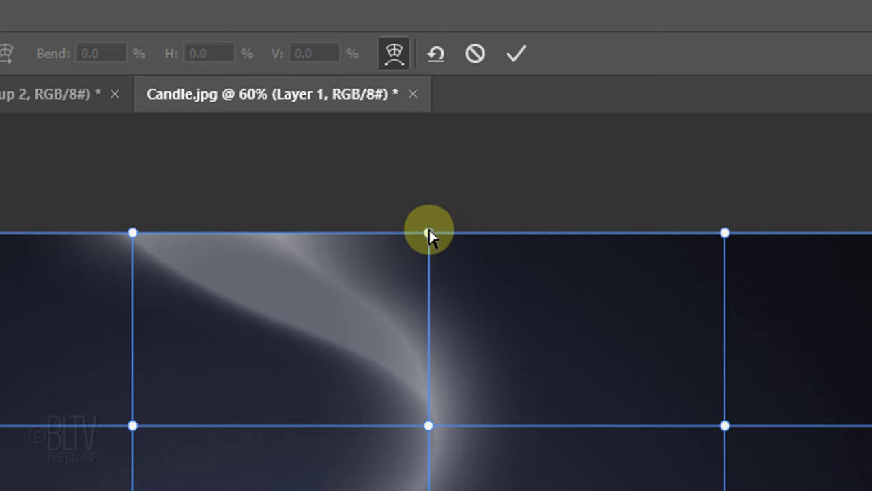
left_click(429, 233)
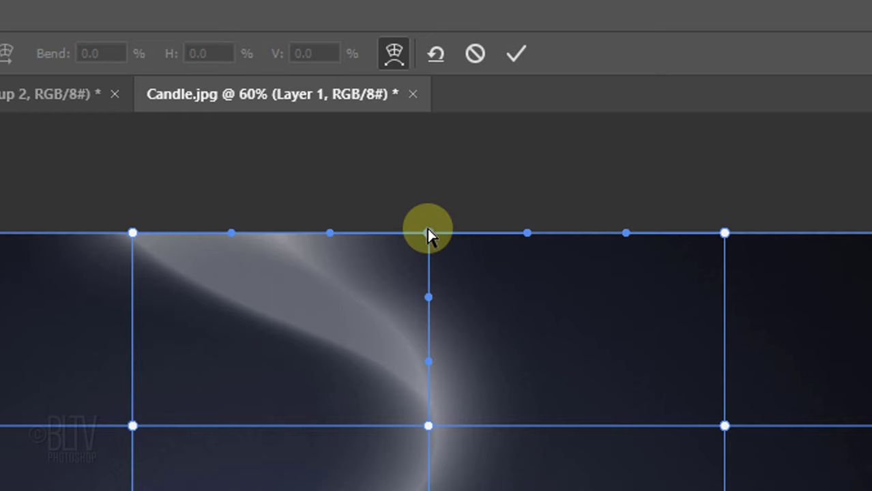
left_click_drag(428, 233, 423, 168)
left_click_drag(128, 221, 46, 183)
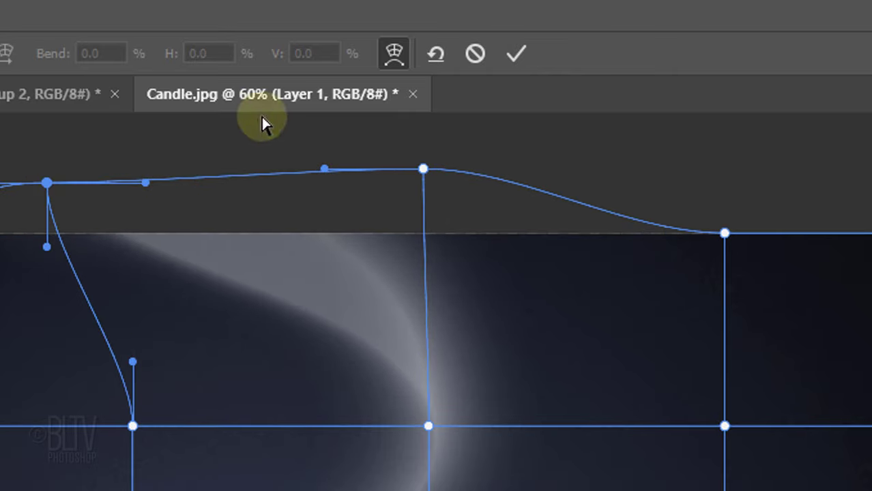
left_click(516, 54)
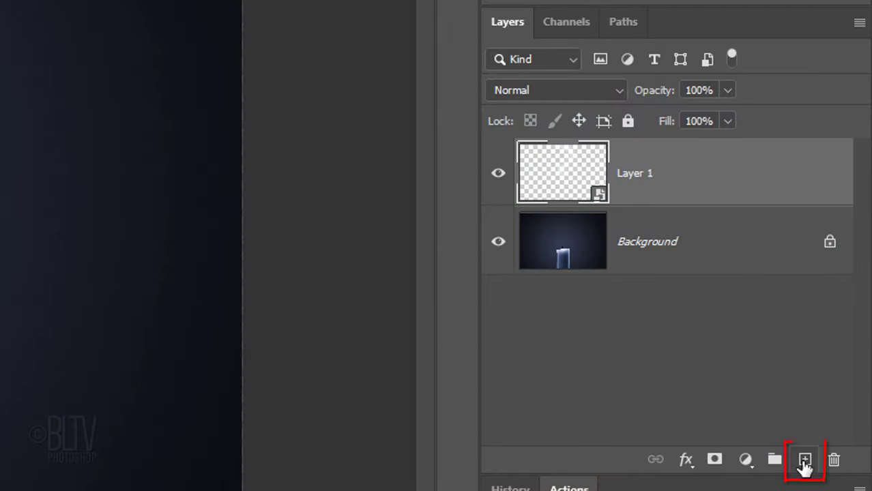
Add a new Layer 2, enlarge the brush to 250, and convert Layer 2 to a smart object
left_click(804, 459)
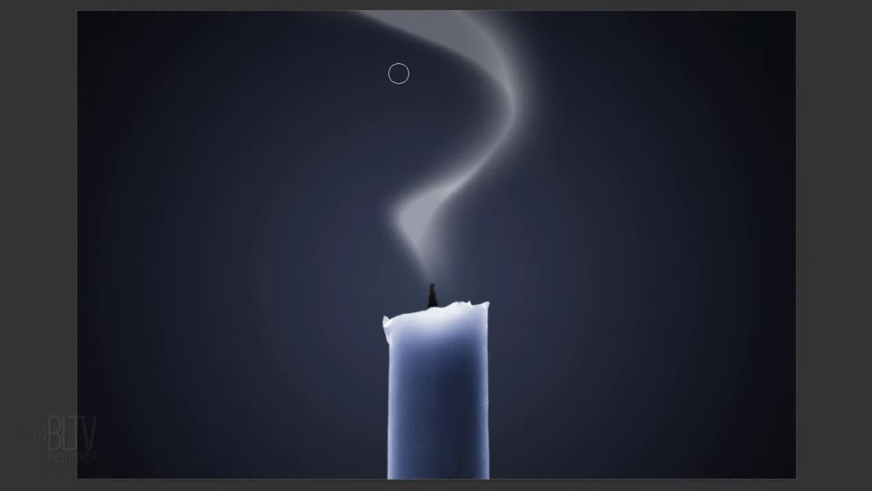
key("bracketright")
key("bracketright")
key("bracketright")
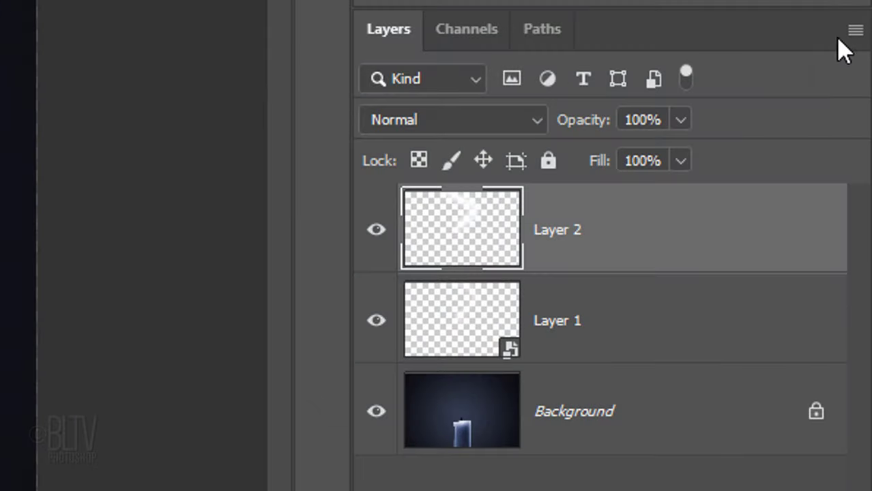
left_click(853, 30)
left_click(644, 373)
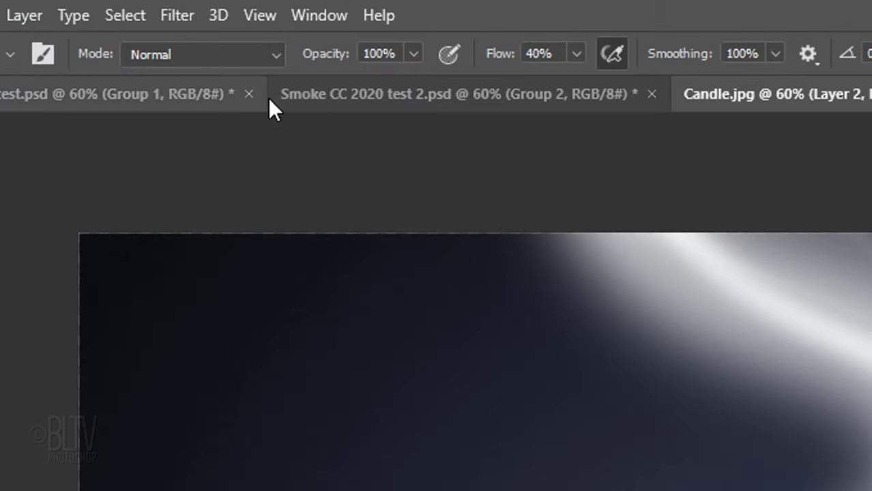
Apply a Maximum filter to Layer 2 at 89.2 px radius
left_click(177, 15)
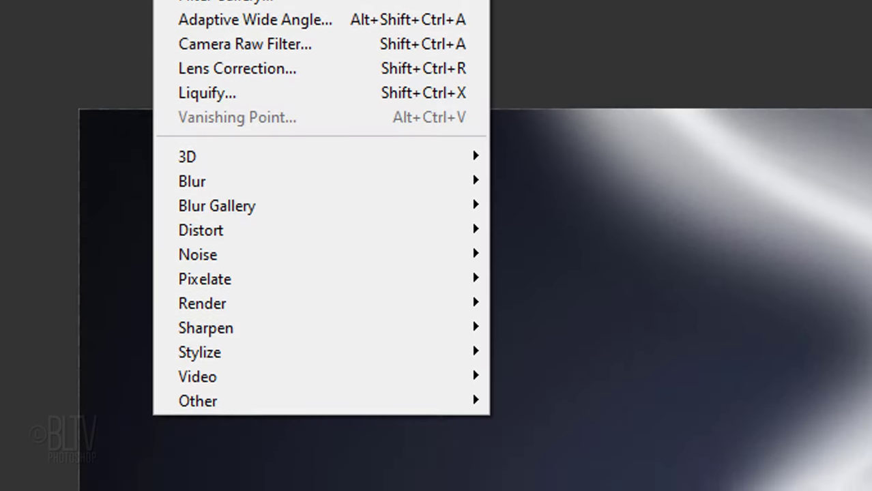
mouse_move(203, 339)
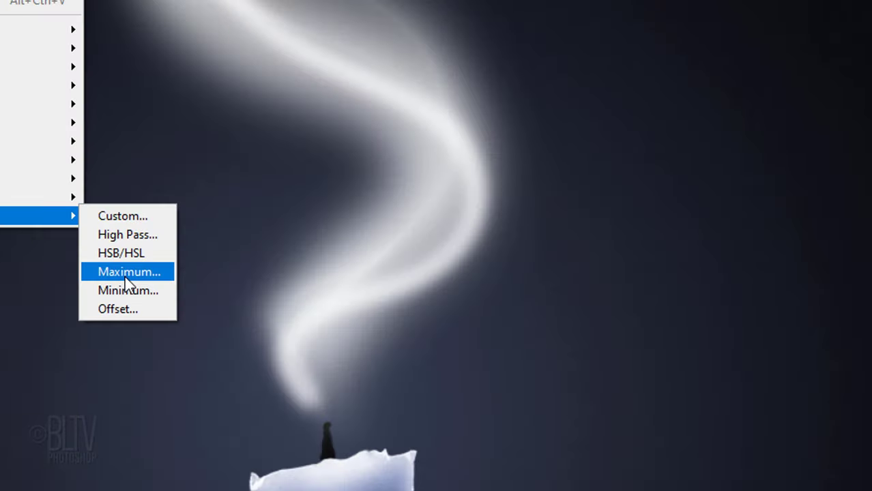
left_click(544, 409)
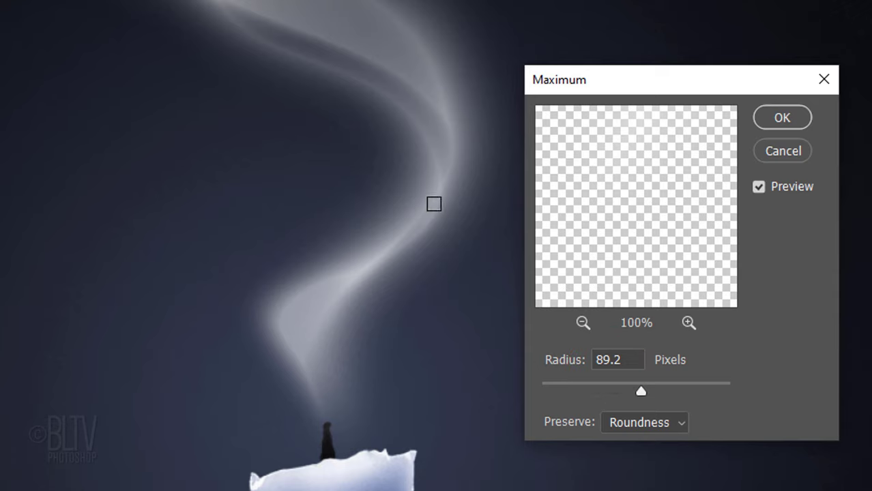
left_click(783, 120)
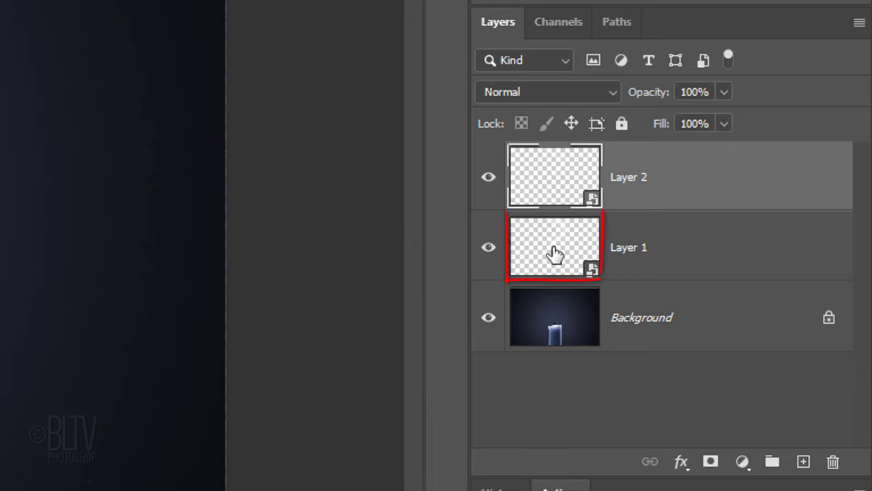
Select Layer 1 and add a white layer mask to it
left_click(554, 254)
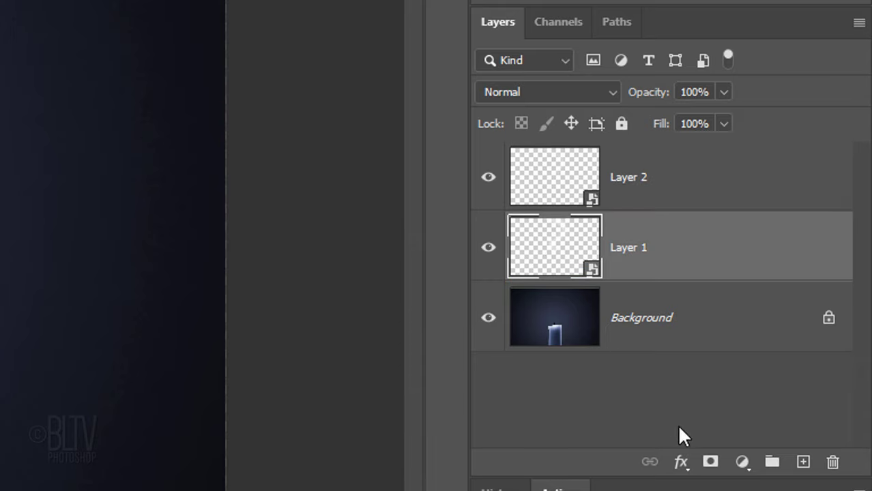
left_click(711, 464)
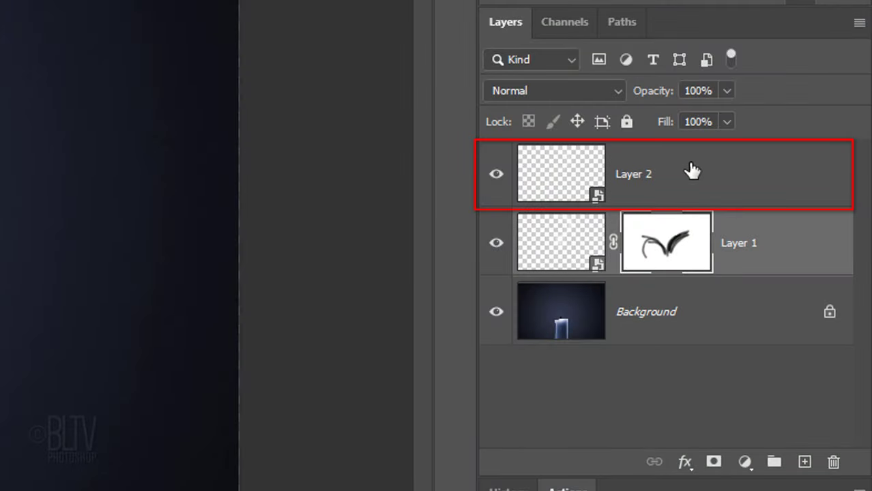
Select Layer 2 and set the brush size to 1000 px
left_click(691, 171)
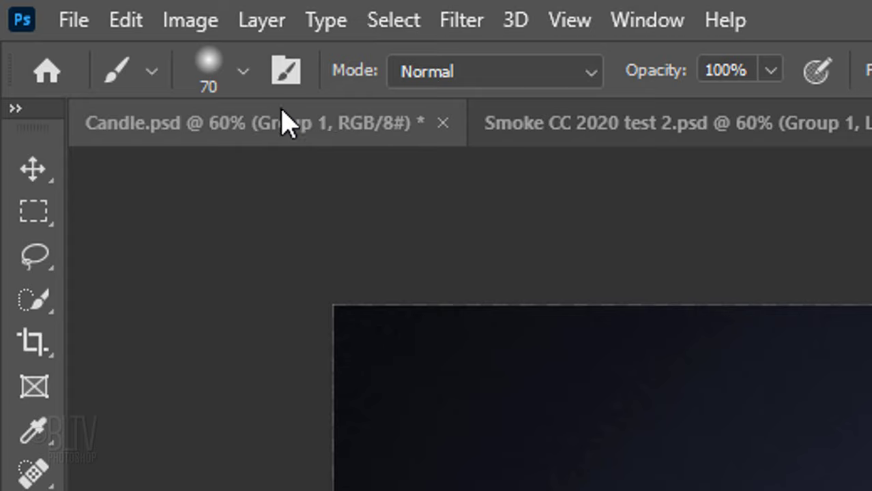
left_click(241, 70)
double_click(327, 135)
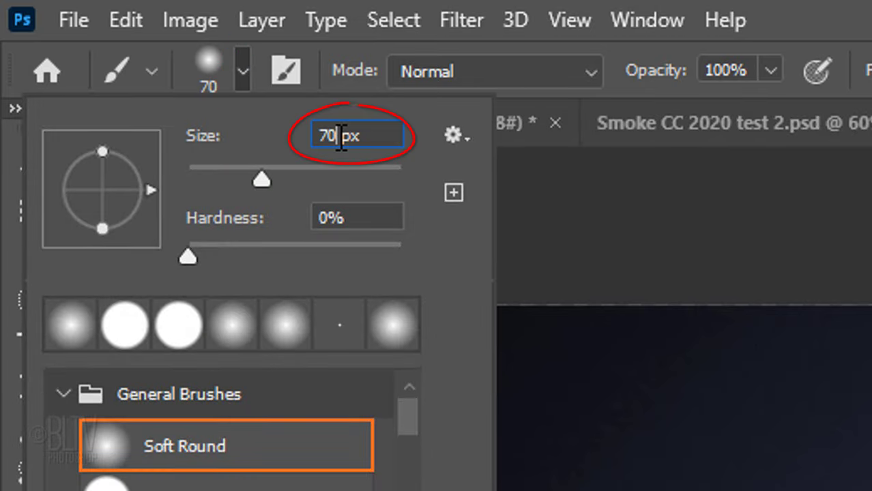
type("1000")
key("Return")
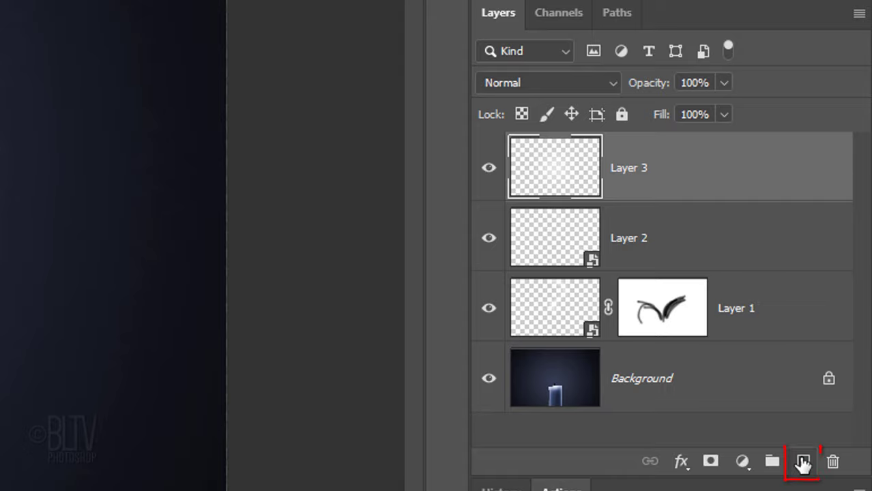
Add Layer 4 and enter hex 24354A as the foreground colour
left_click(802, 462)
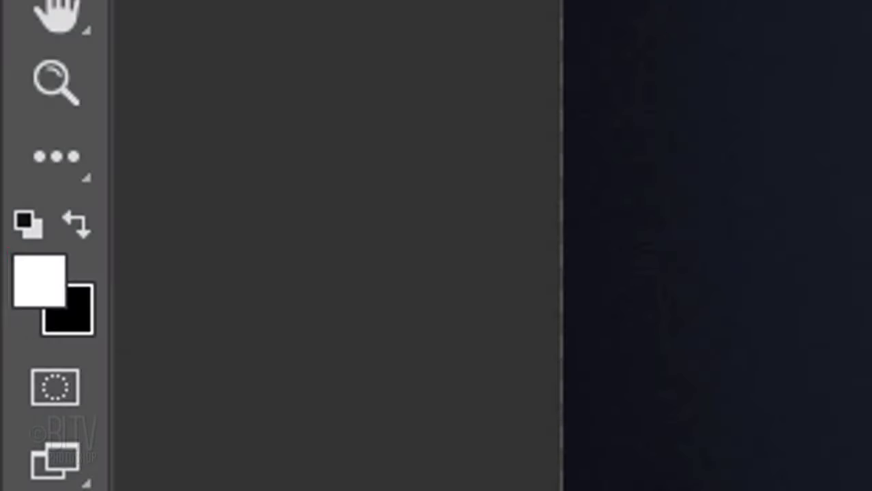
key("x")
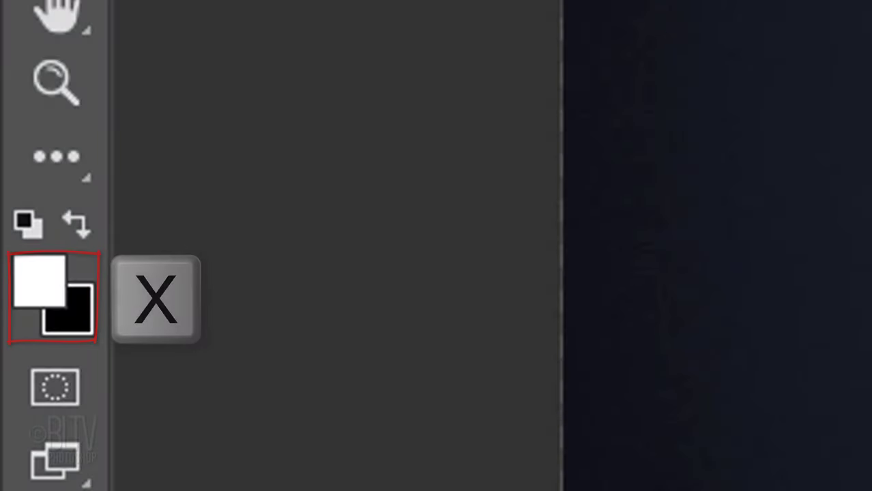
key("x")
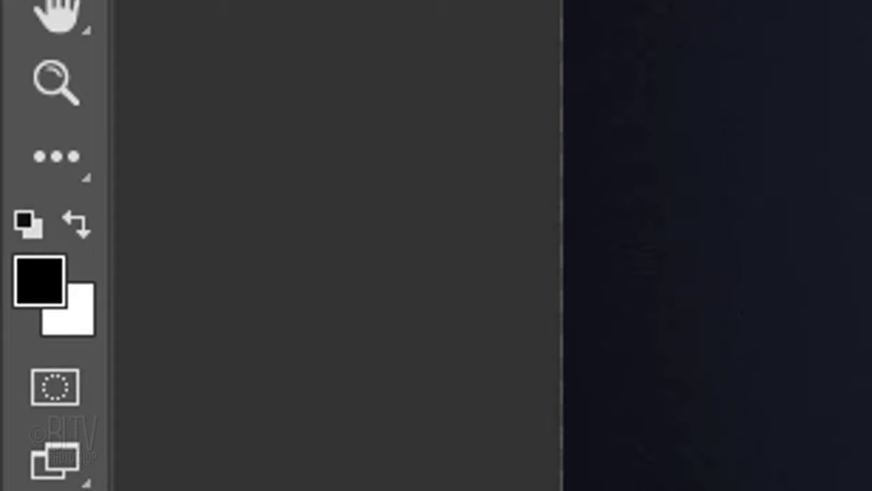
left_click(39, 279)
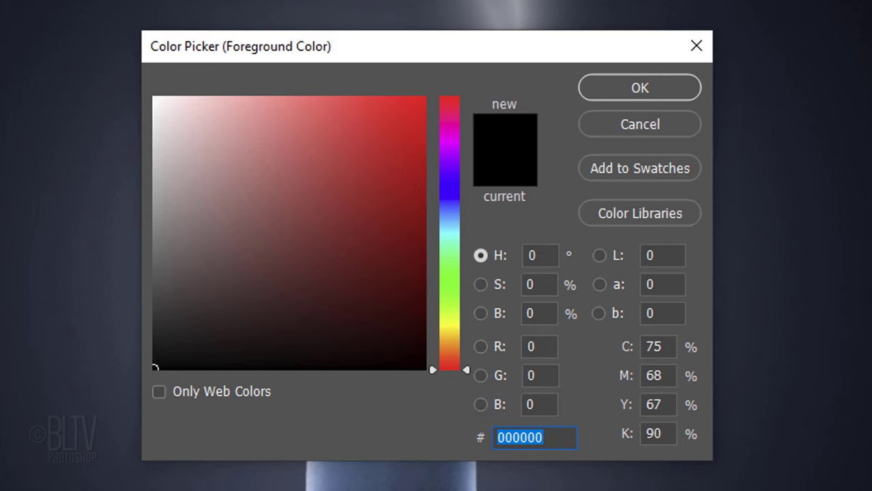
type("24")
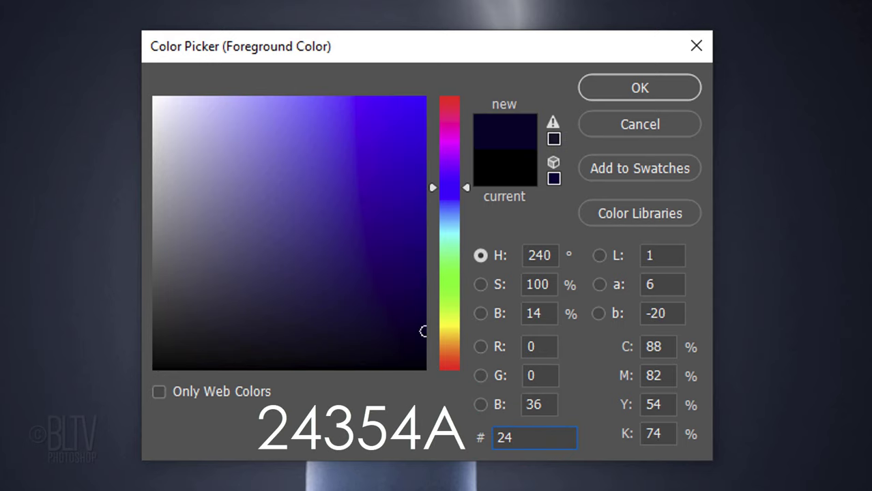
type("35")
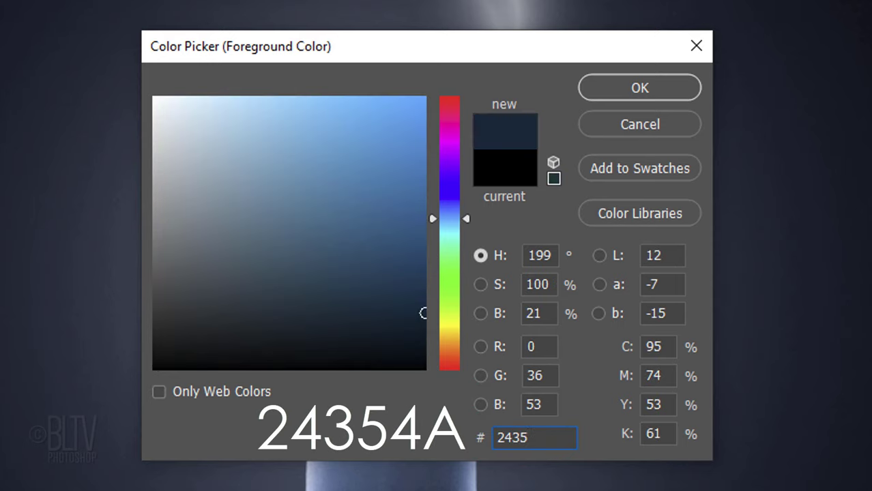
type("4A")
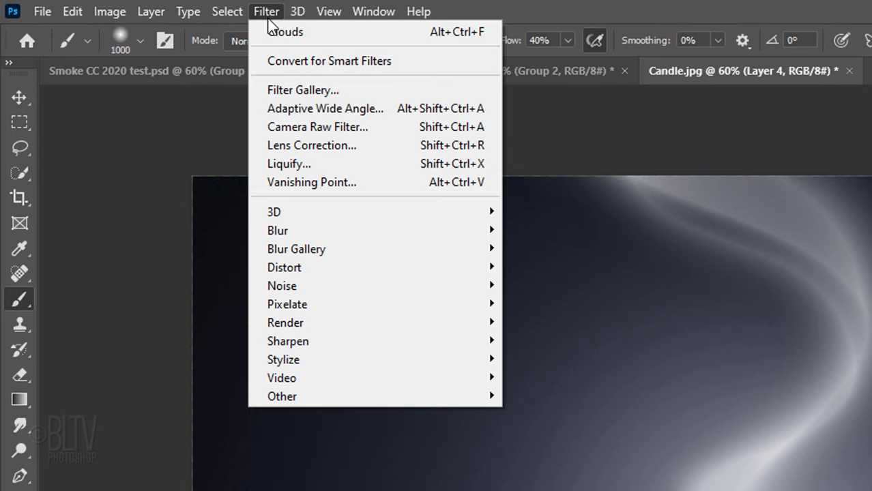
Render Clouds onto Layer 4
mouse_move(287, 330)
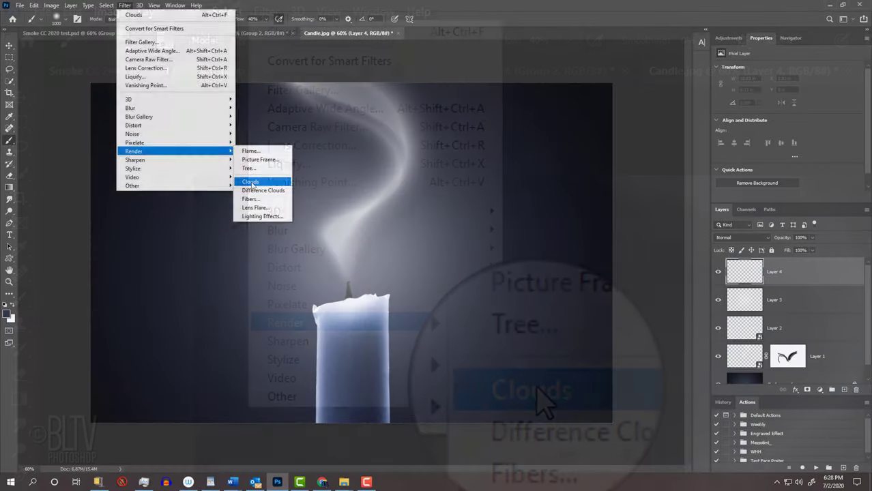
left_click(539, 386)
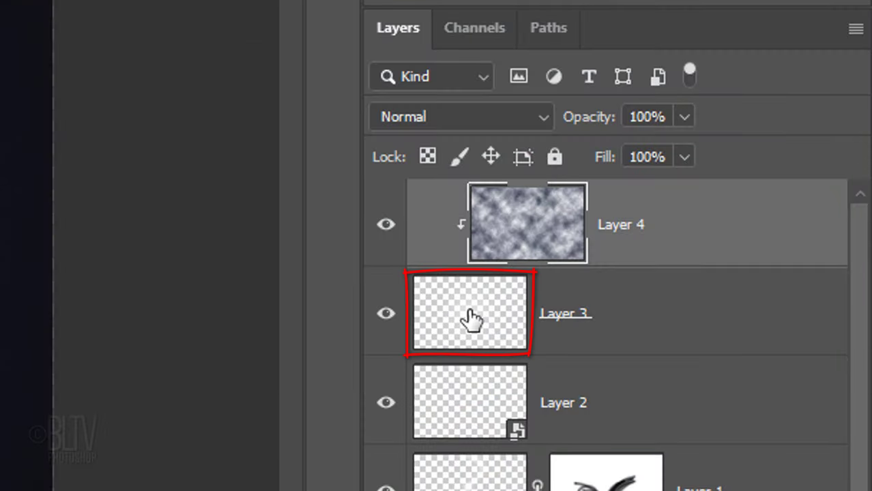
Set Layer 3's opacity to 50%, keeping the clipped cloud texture above it
left_click(471, 320)
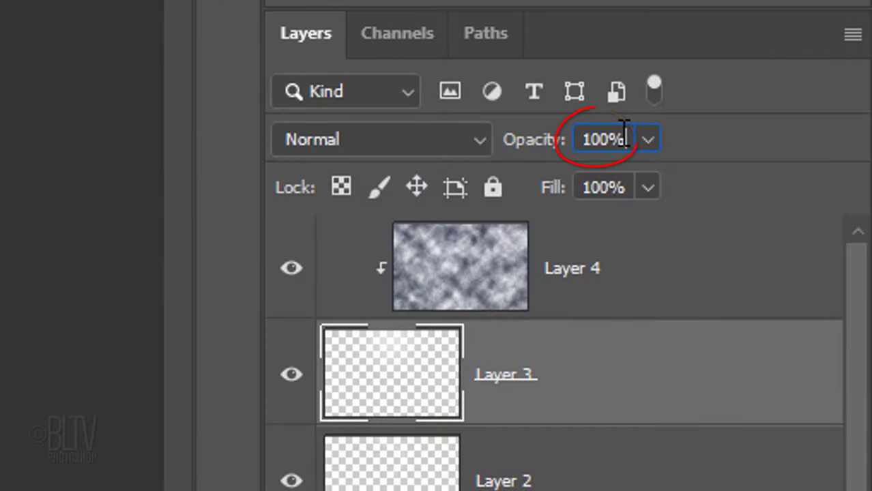
left_click(579, 134)
type("50")
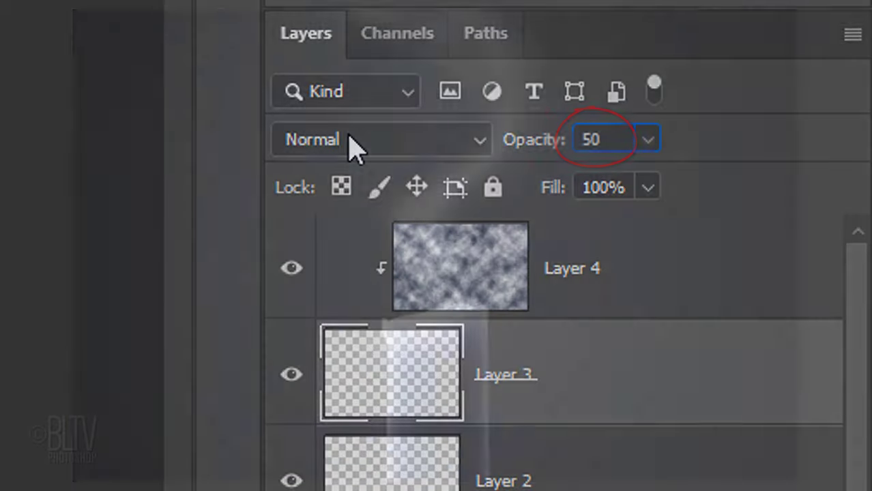